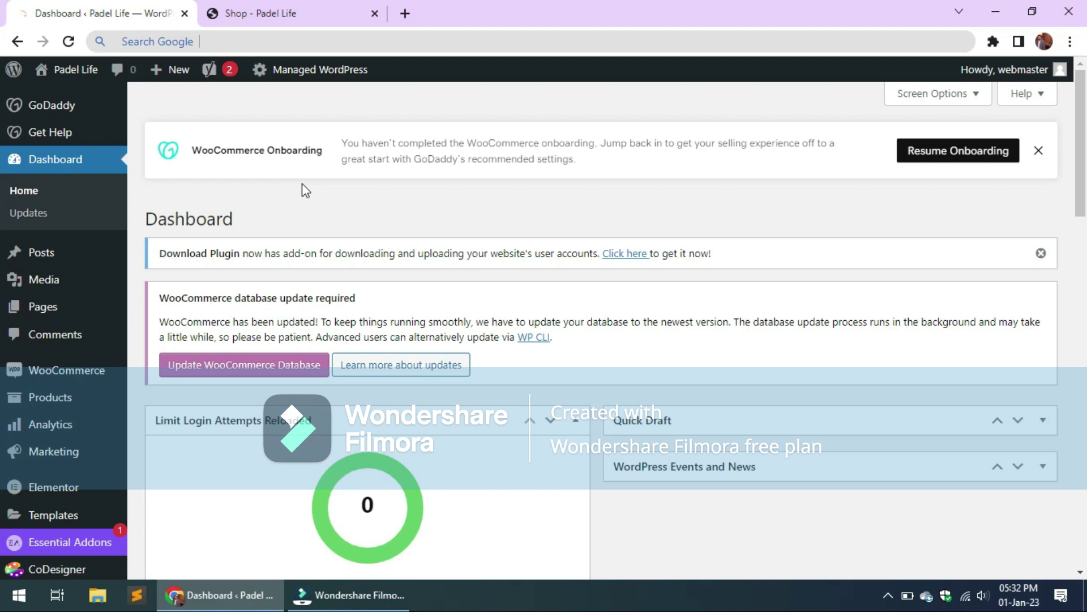
Open the WooCommerce settings in a separate browser tab and switch to that tab
{"action": "mouse_move", "coordinate": [71, 372]}
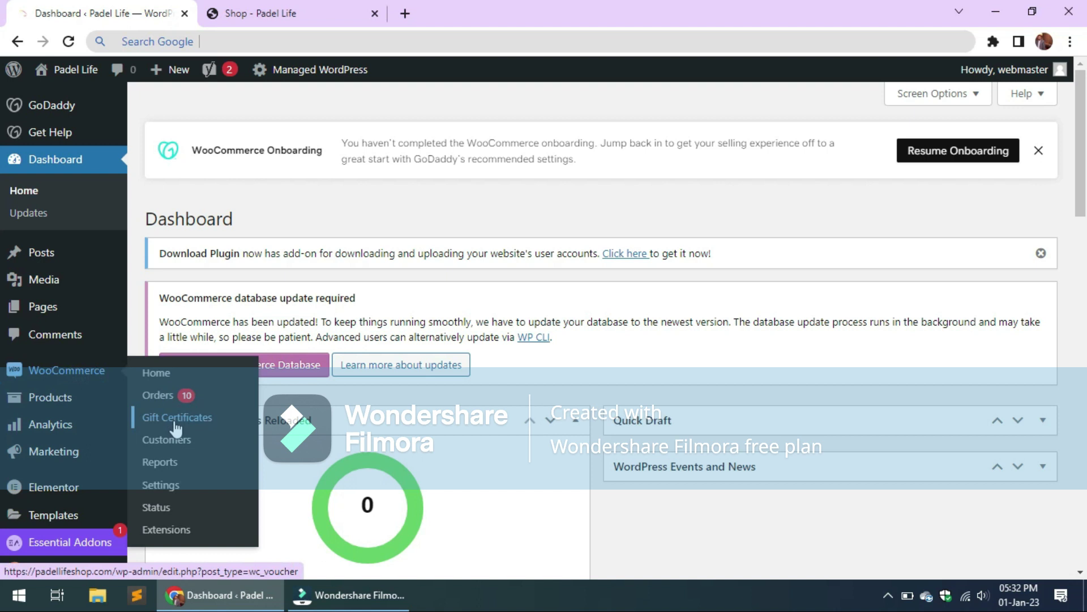
{"action": "middle_click", "coordinate": [174, 486]}
{"action": "scroll", "coordinate": [298, 226], "scroll_direction": "down", "scroll_amount": 7}
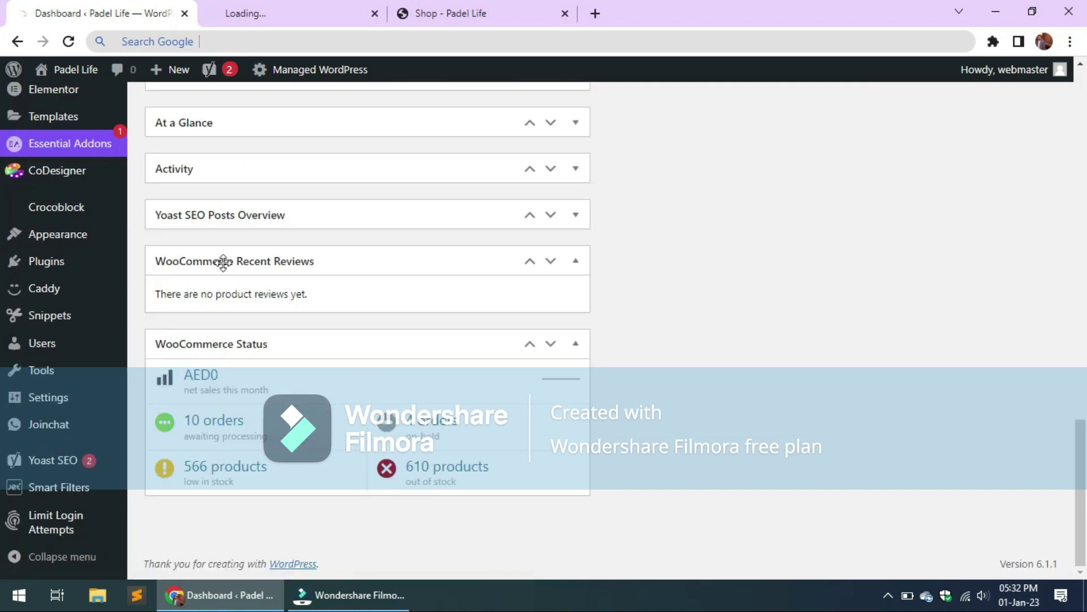
{"action": "left_click", "coordinate": [291, 8]}
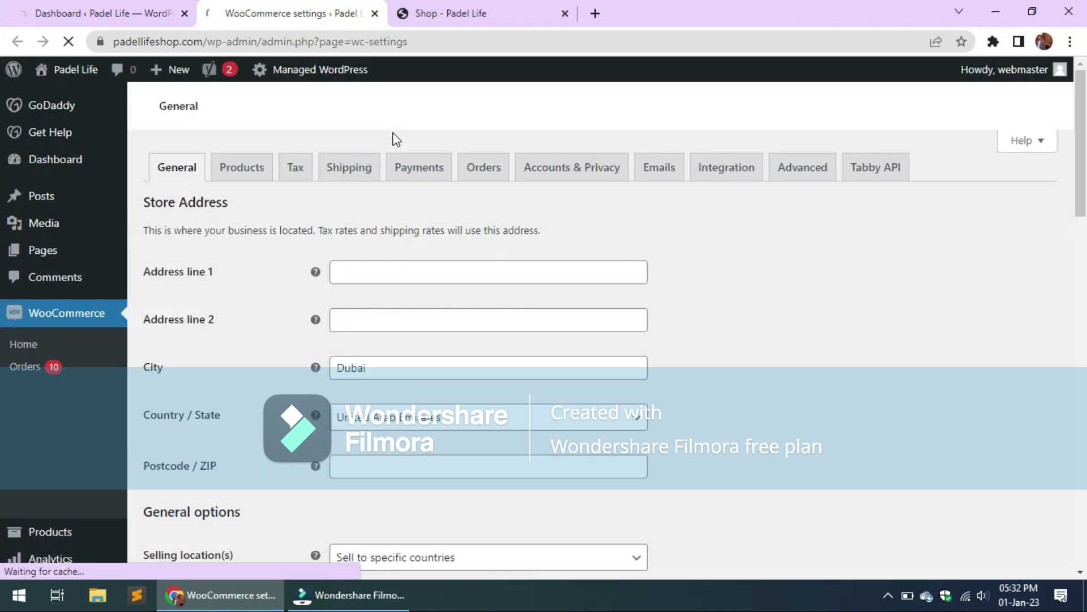
Display the Payments section of the WooCommerce settings
{"action": "left_click", "coordinate": [439, 187]}
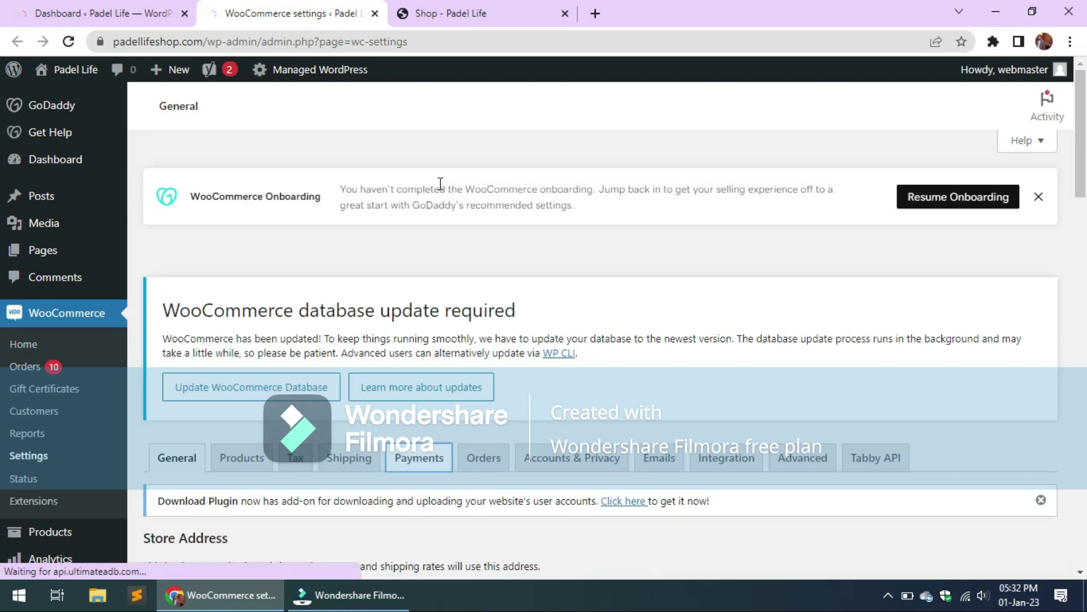
{"action": "scroll", "coordinate": [505, 292], "scroll_direction": "down", "scroll_amount": 15}
{"action": "scroll", "coordinate": [506, 292], "scroll_direction": "up", "scroll_amount": 15}
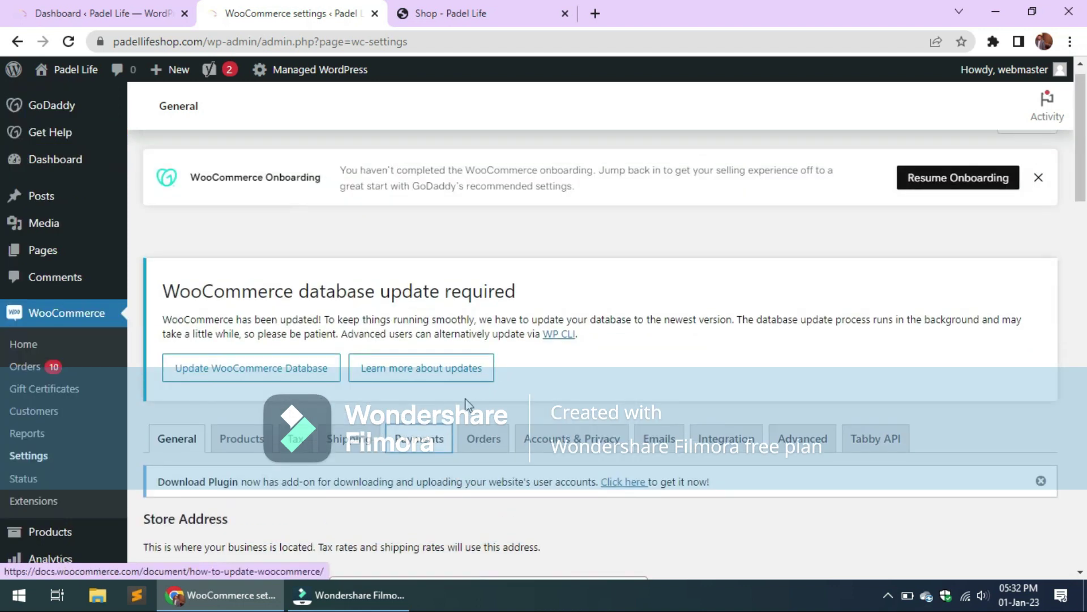
{"action": "left_click", "coordinate": [434, 445]}
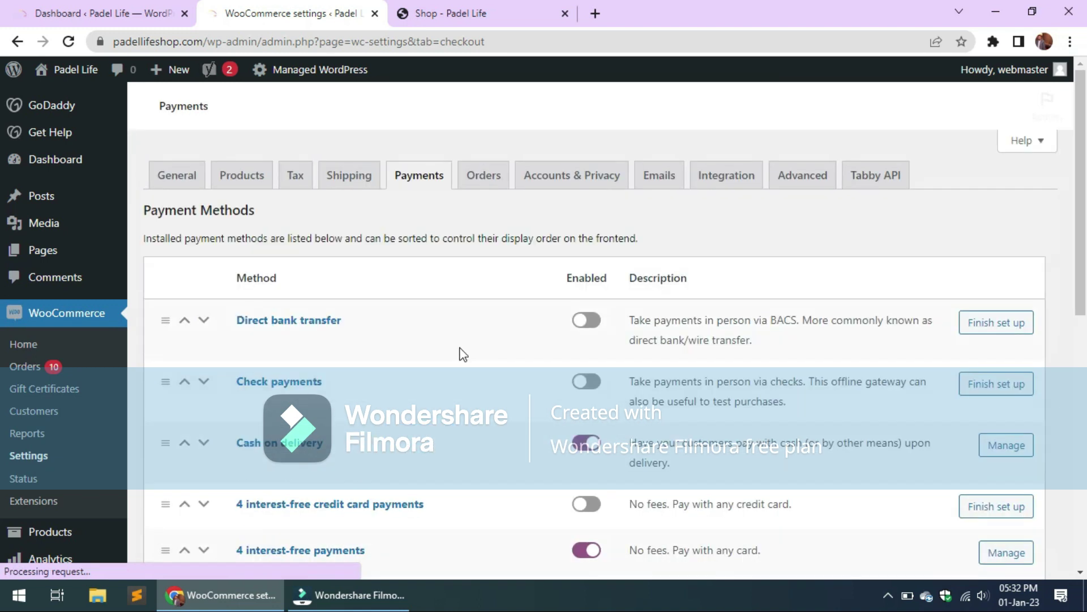
Look through the installed payment methods and open the management page of the etisalat payment method
{"action": "scroll", "coordinate": [461, 355], "scroll_direction": "down", "scroll_amount": 2}
{"action": "scroll", "coordinate": [462, 355], "scroll_direction": "down", "scroll_amount": 2}
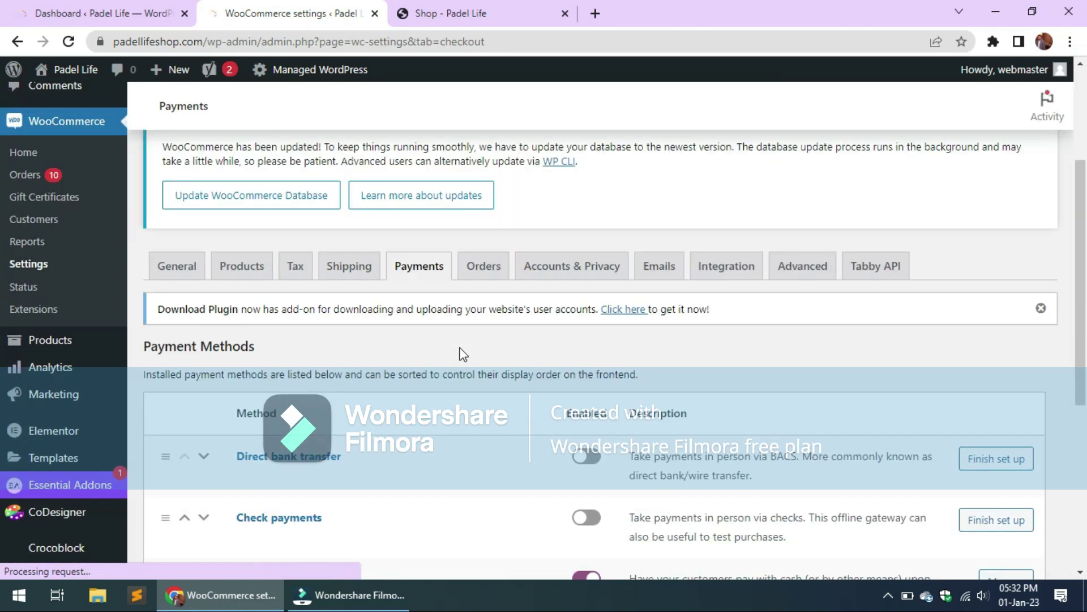
{"action": "scroll", "coordinate": [461, 354], "scroll_direction": "down", "scroll_amount": 2}
{"action": "scroll", "coordinate": [461, 354], "scroll_direction": "down", "scroll_amount": 4}
{"action": "scroll", "coordinate": [462, 355], "scroll_direction": "up", "scroll_amount": 5}
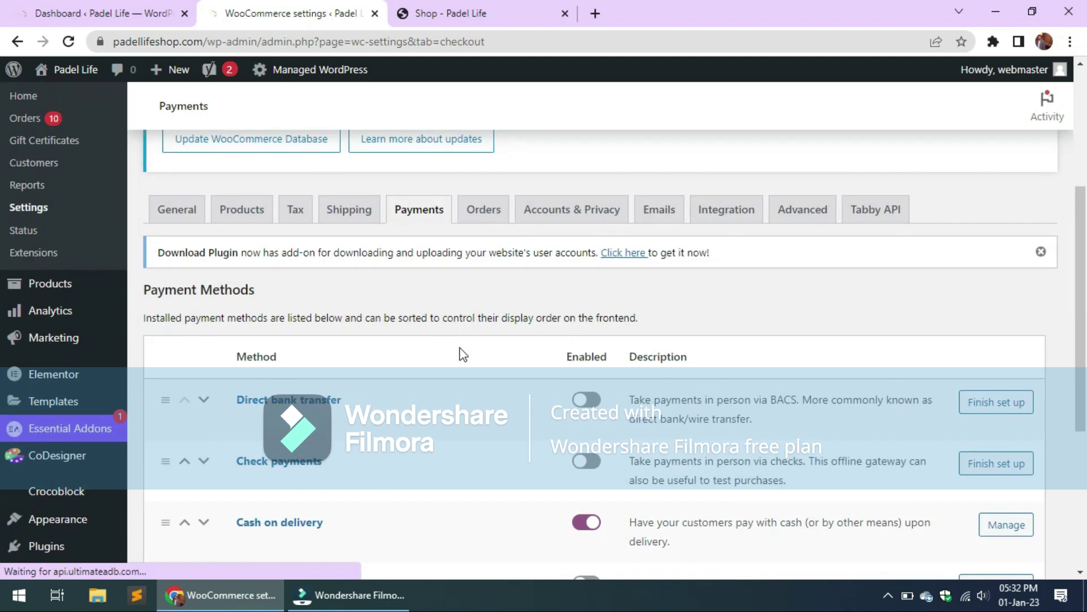
{"action": "scroll", "coordinate": [462, 354], "scroll_direction": "down", "scroll_amount": 5}
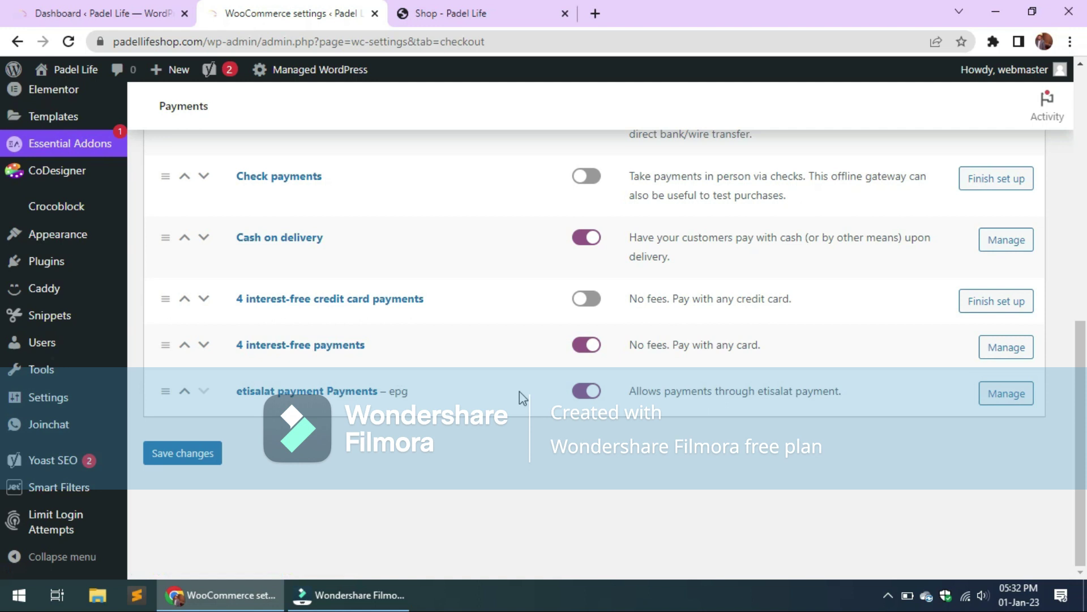
{"action": "left_click", "coordinate": [1005, 397]}
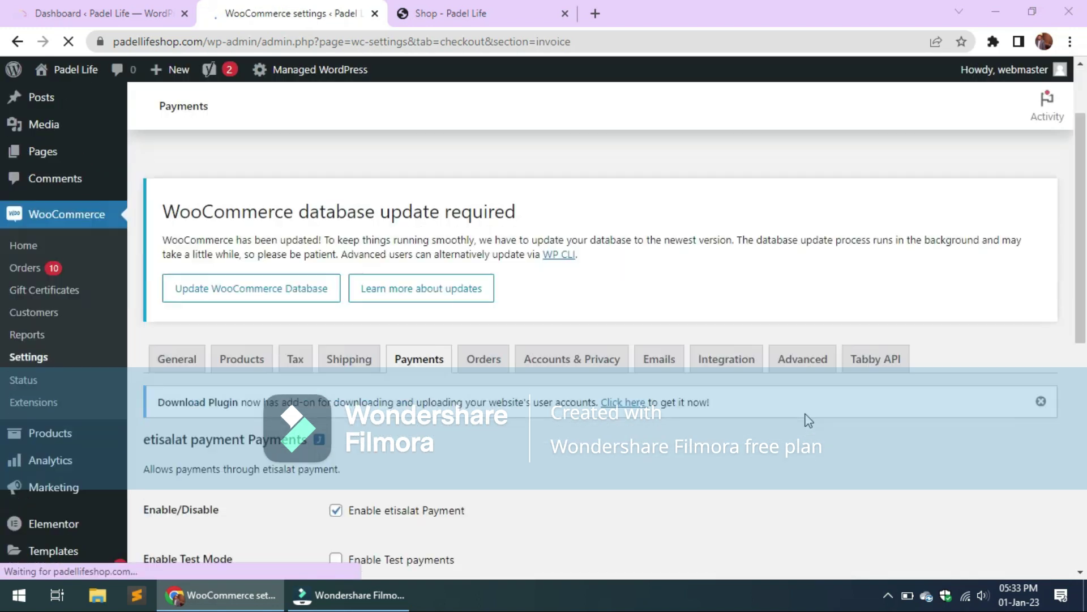
Examine the etisalat gateway's options: enabling, test mode, title, credentials, customer ID, description, instructions and order status
{"action": "scroll", "coordinate": [809, 421], "scroll_direction": "down", "scroll_amount": 9}
{"action": "scroll", "coordinate": [696, 385], "scroll_direction": "down", "scroll_amount": 5}
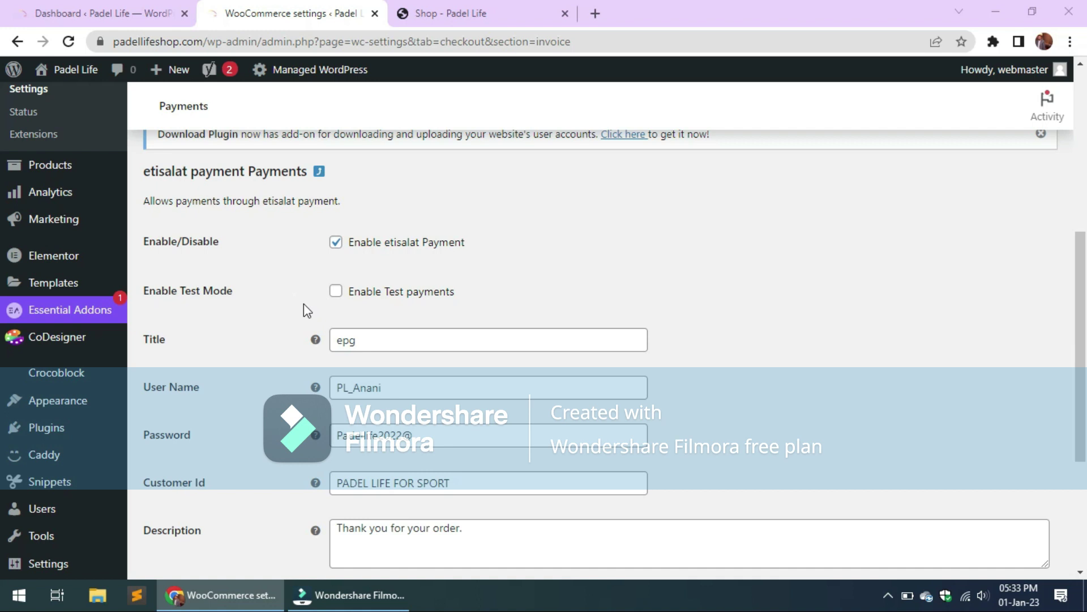
{"action": "scroll", "coordinate": [307, 311], "scroll_direction": "down", "scroll_amount": 2}
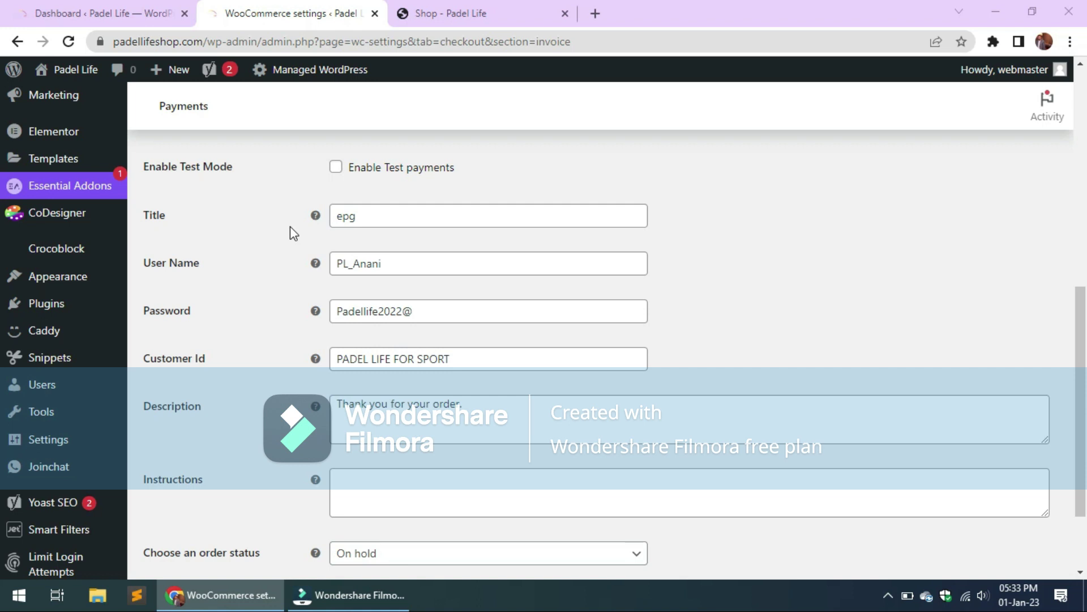
{"action": "scroll", "coordinate": [290, 226], "scroll_direction": "up", "scroll_amount": 3}
{"action": "scroll", "coordinate": [290, 226], "scroll_direction": "down", "scroll_amount": 3}
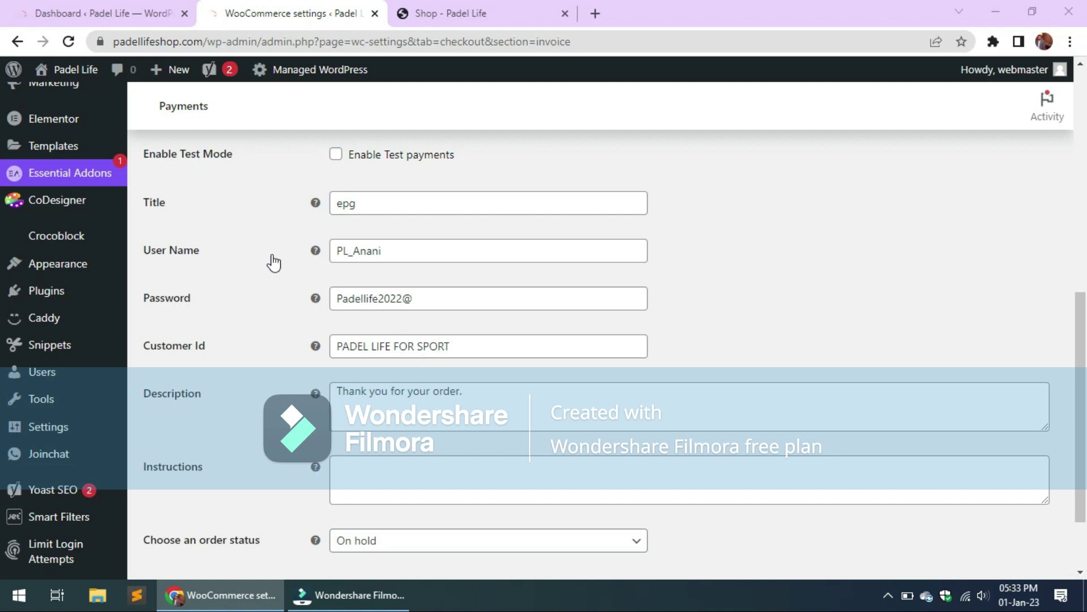
{"action": "scroll", "coordinate": [274, 263], "scroll_direction": "down", "scroll_amount": 2}
{"action": "scroll", "coordinate": [274, 262], "scroll_direction": "up", "scroll_amount": 2}
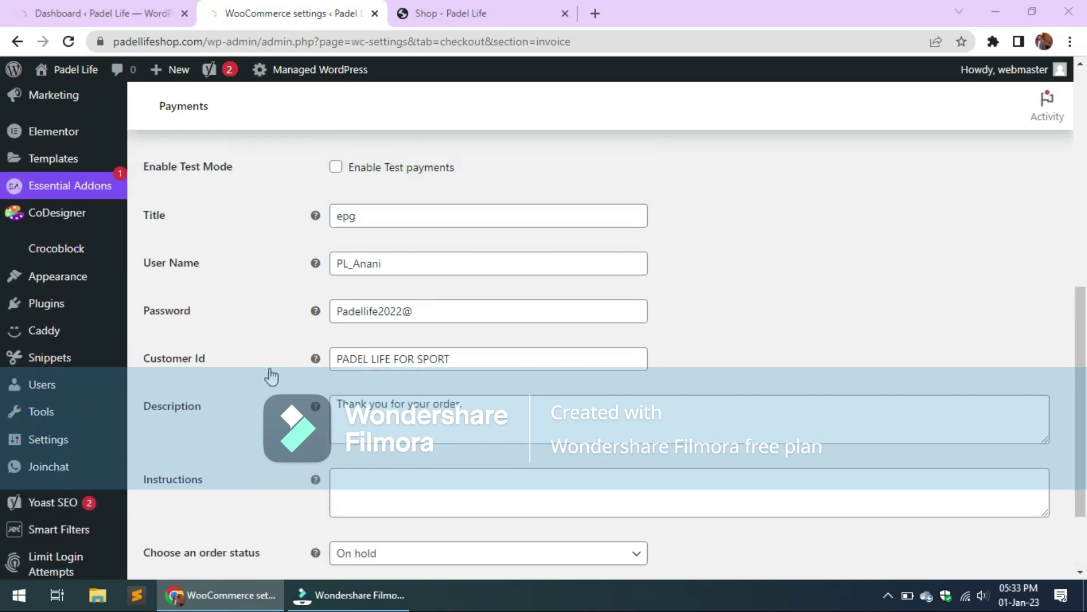
{"action": "scroll", "coordinate": [274, 376], "scroll_direction": "down", "scroll_amount": 2}
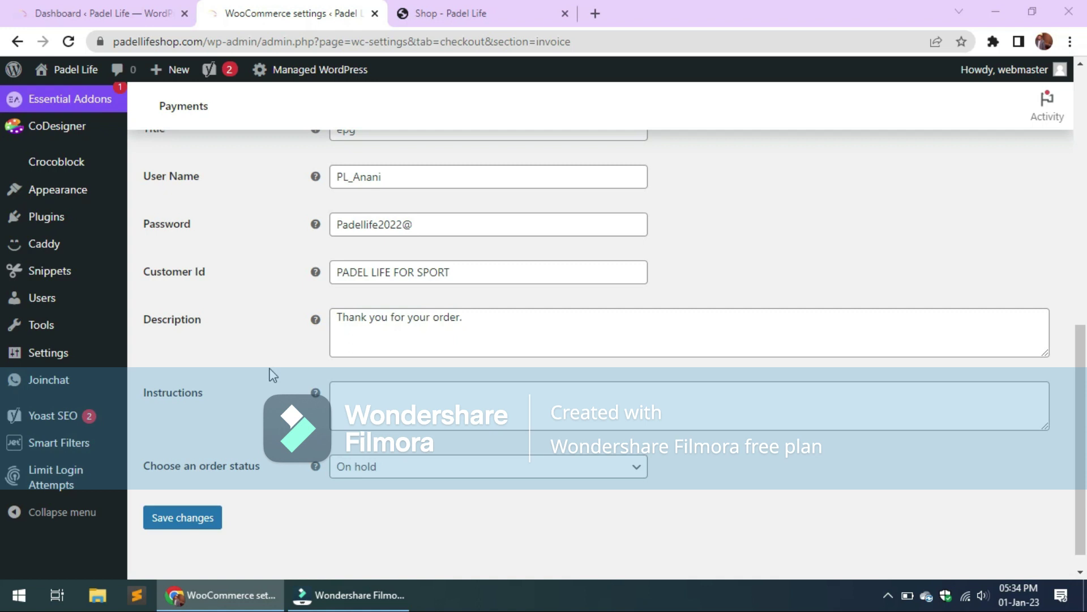
{"action": "scroll", "coordinate": [273, 374], "scroll_direction": "up", "scroll_amount": 10}
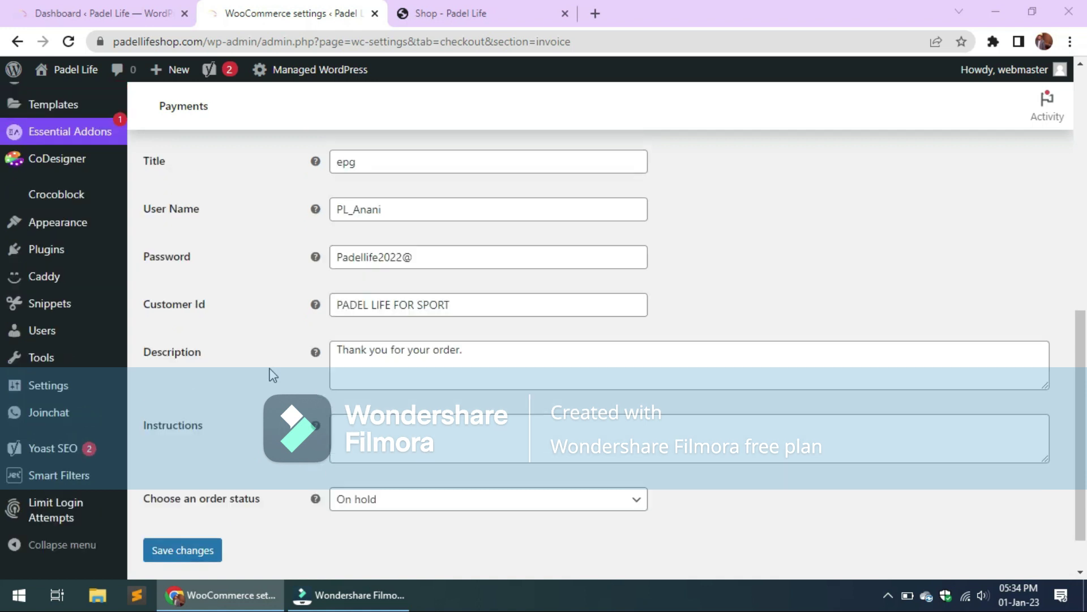
{"action": "scroll", "coordinate": [272, 374], "scroll_direction": "down", "scroll_amount": 8}
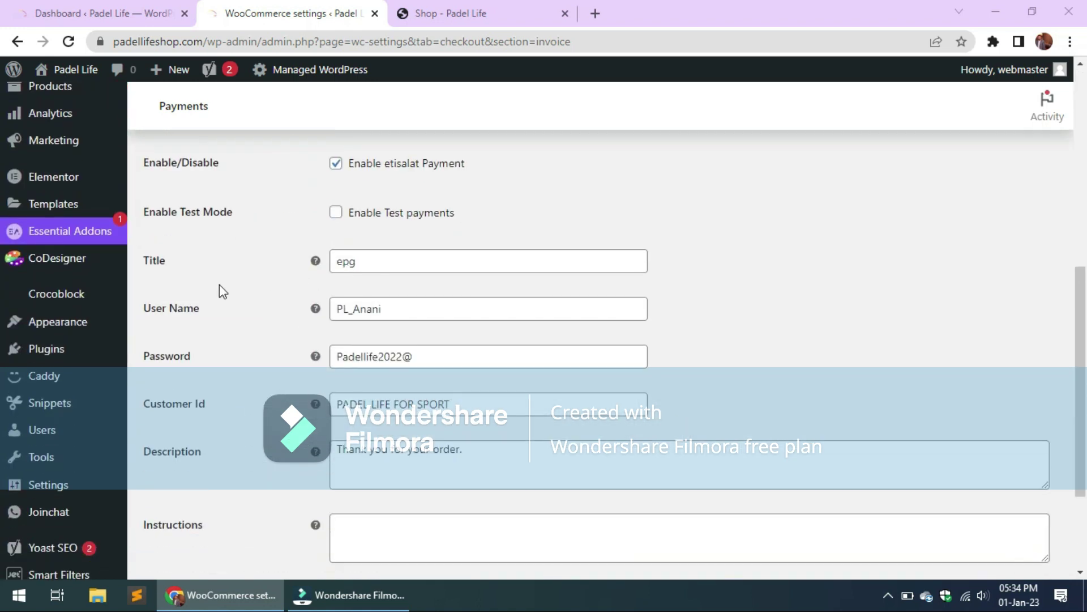
{"action": "left_click", "coordinate": [371, 261]}
{"action": "scroll", "coordinate": [360, 330], "scroll_direction": "down", "scroll_amount": 3}
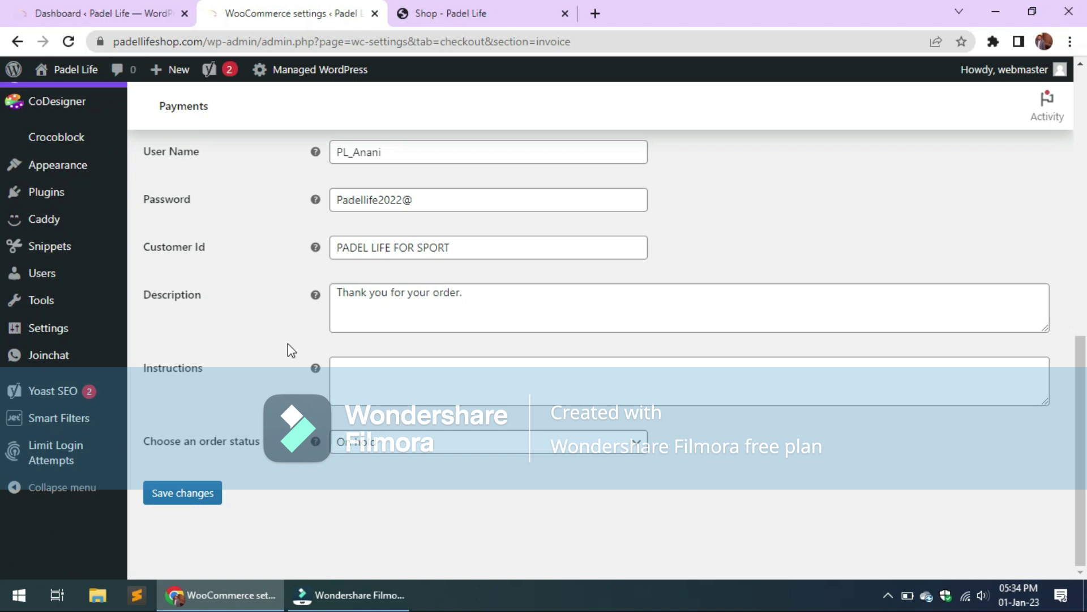
{"action": "scroll", "coordinate": [291, 350], "scroll_direction": "up", "scroll_amount": 11}
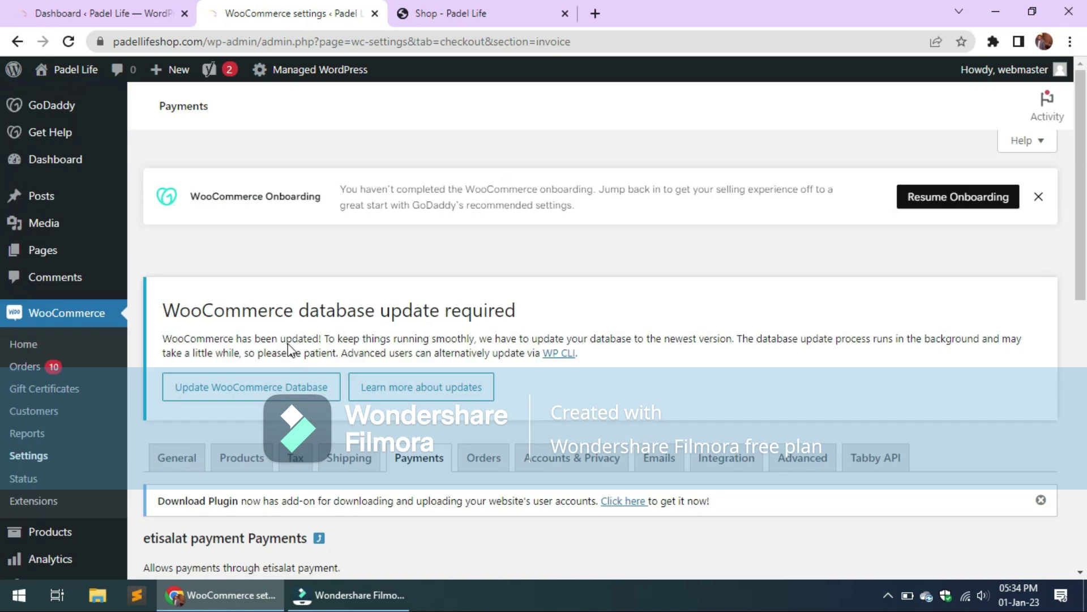
{"action": "scroll", "coordinate": [292, 300], "scroll_direction": "down", "scroll_amount": 9}
{"action": "scroll", "coordinate": [294, 322], "scroll_direction": "up", "scroll_amount": 1}
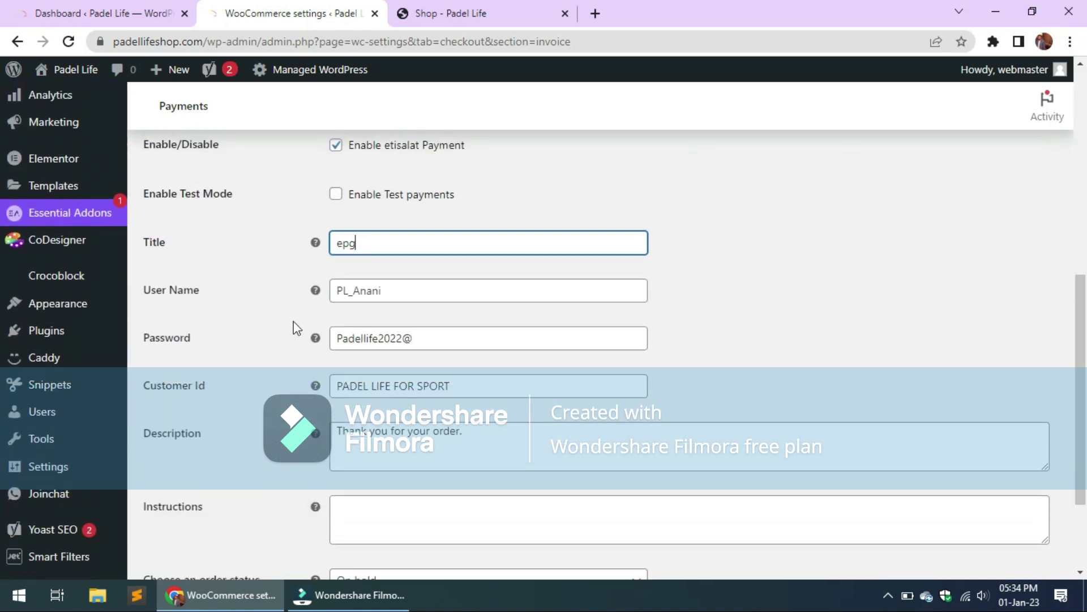
Switch to the shop page, add the Adidas Metalbone Master Ltd to the cart and proceed to checkout
{"action": "left_click", "coordinate": [452, 13]}
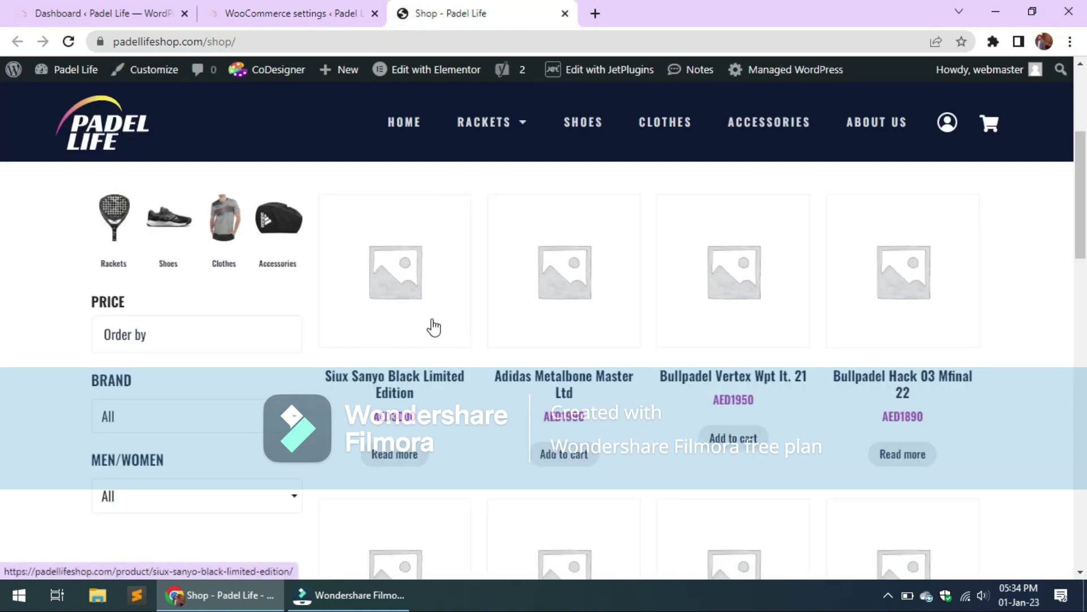
{"action": "left_click", "coordinate": [583, 467]}
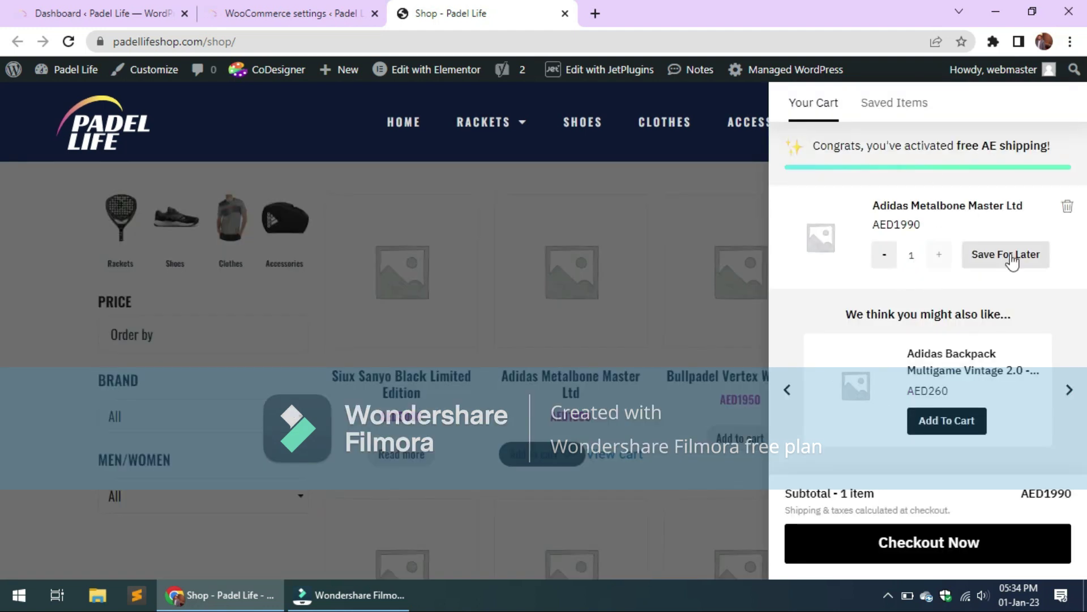
{"action": "left_click", "coordinate": [926, 548]}
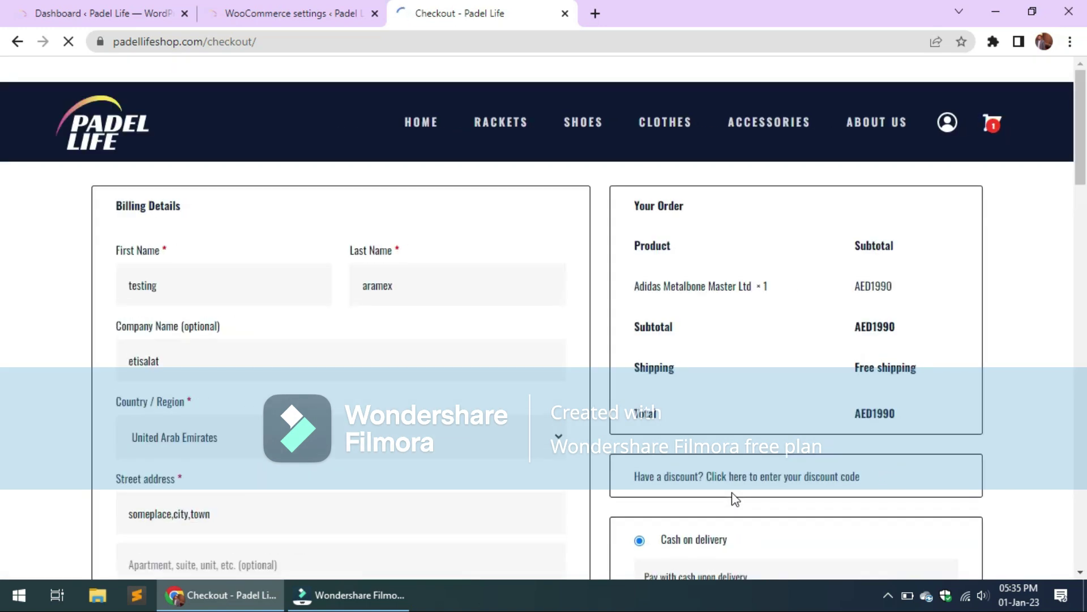
Review the checkout page and choose epg as the order's payment method
{"action": "scroll", "coordinate": [735, 498], "scroll_direction": "down", "scroll_amount": 5}
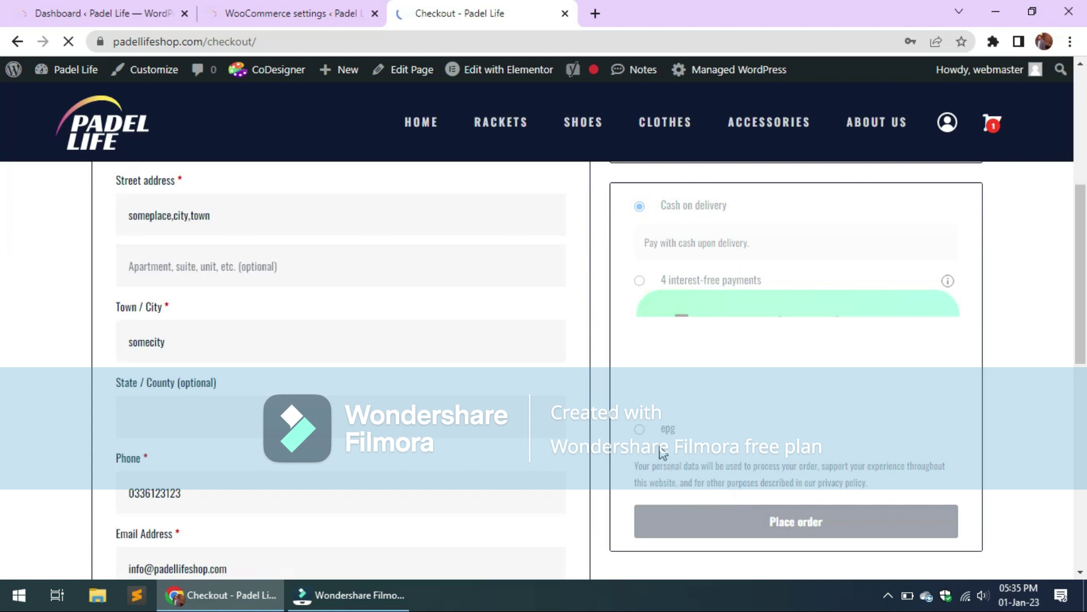
{"action": "scroll", "coordinate": [661, 450], "scroll_direction": "down", "scroll_amount": 4}
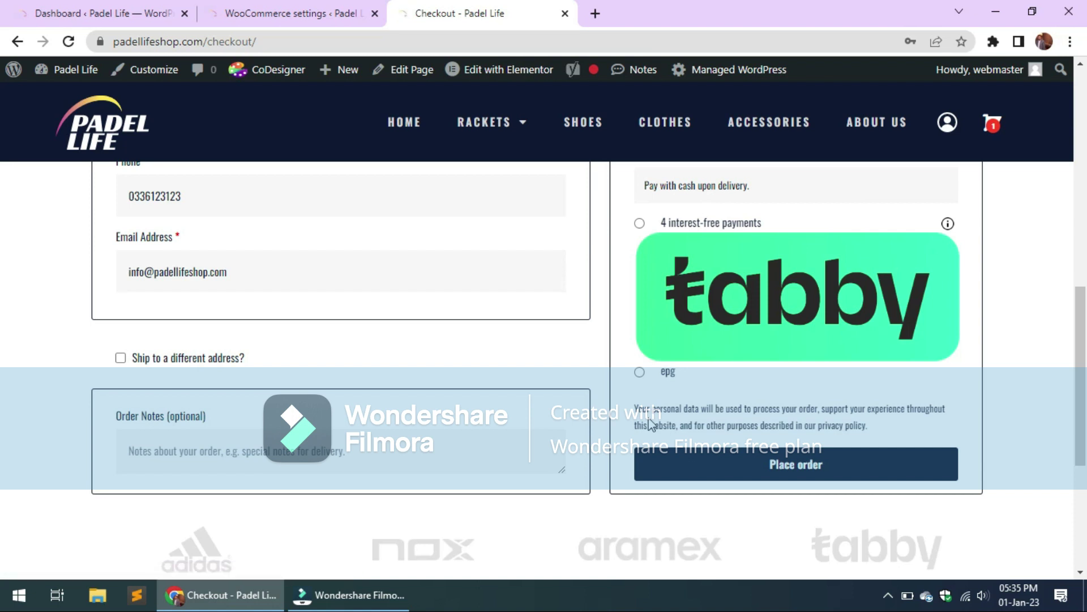
{"action": "scroll", "coordinate": [637, 376], "scroll_direction": "up", "scroll_amount": 5}
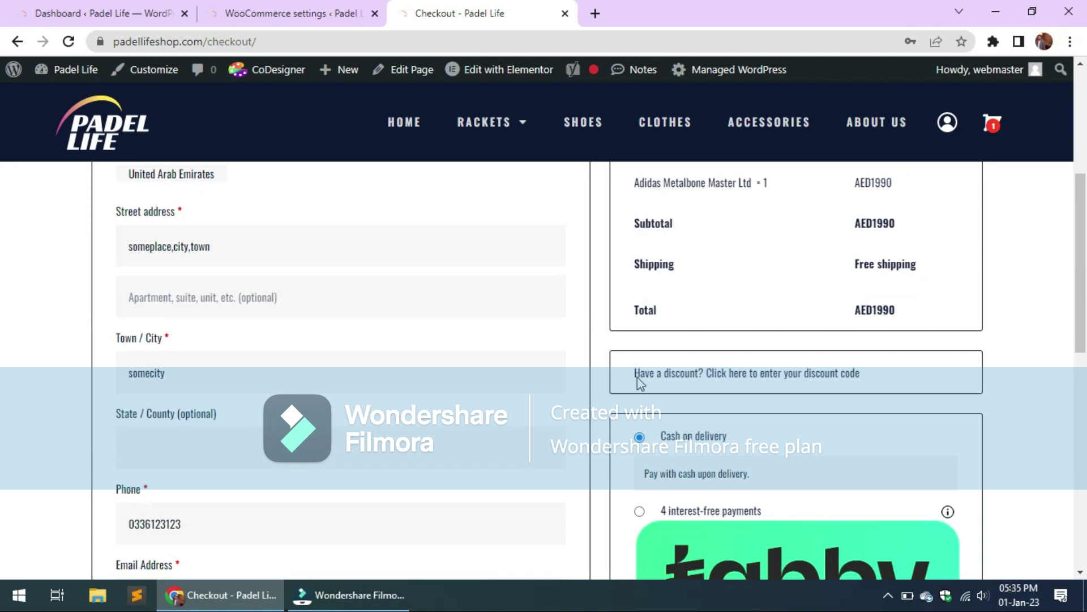
{"action": "scroll", "coordinate": [637, 376], "scroll_direction": "down", "scroll_amount": 10}
{"action": "key", "text": "ctrl+minus"}
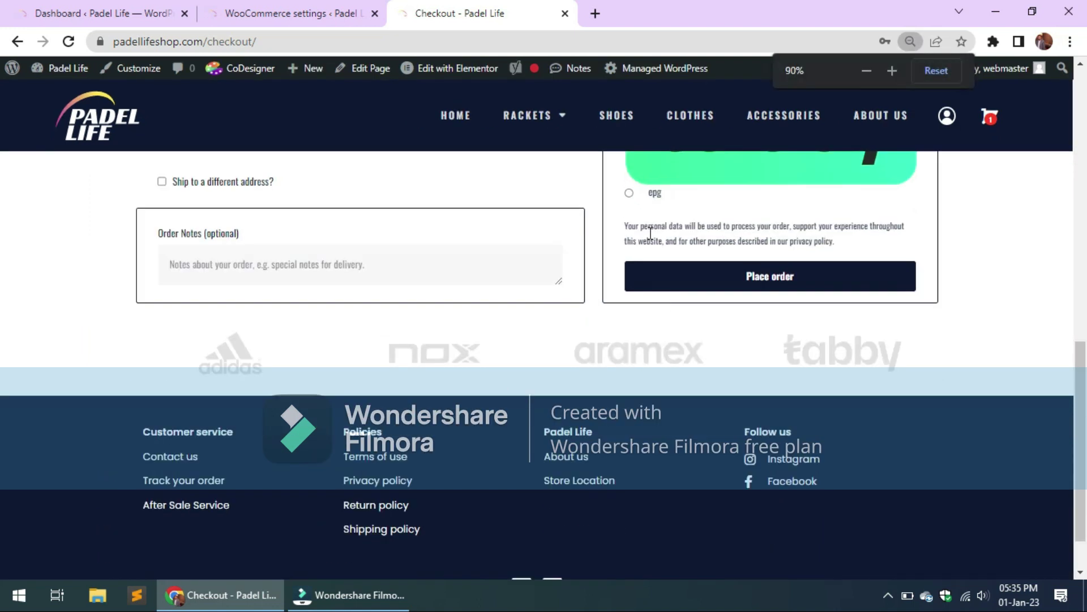
{"action": "left_click", "coordinate": [629, 192]}
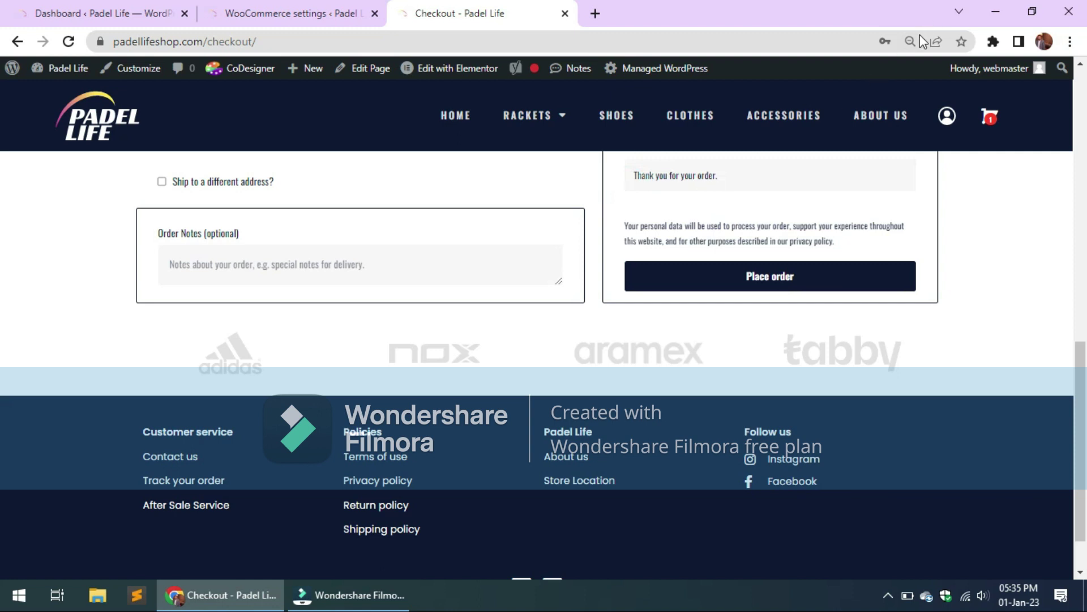
Restore the page zoom to 100% and place the order using the epg payment method
{"action": "left_click", "coordinate": [910, 49]}
{"action": "left_click", "coordinate": [926, 68]}
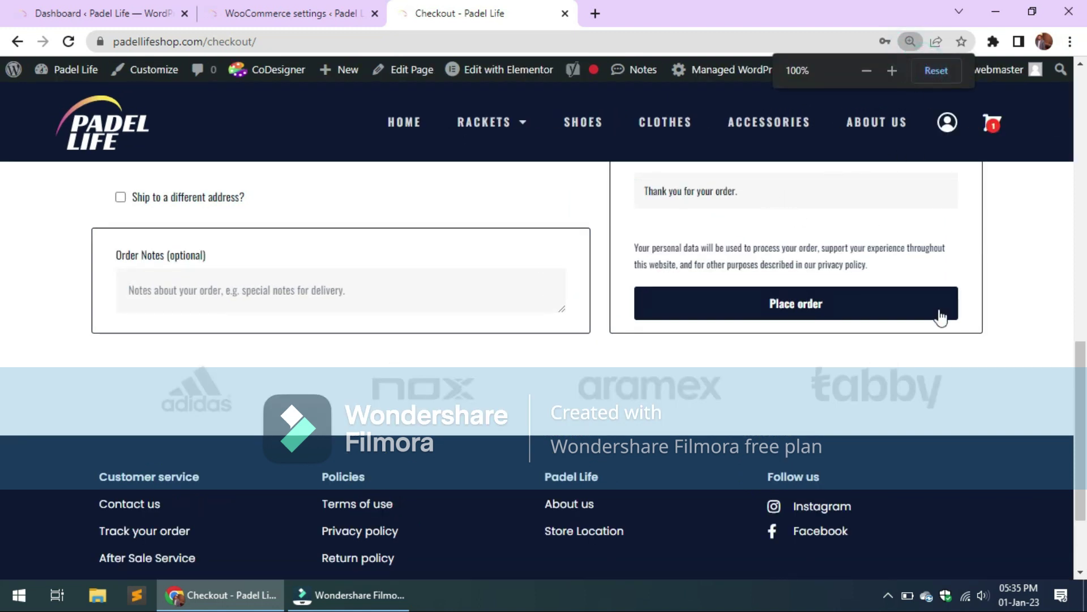
{"action": "scroll", "coordinate": [1060, 362], "scroll_direction": "up", "scroll_amount": 2}
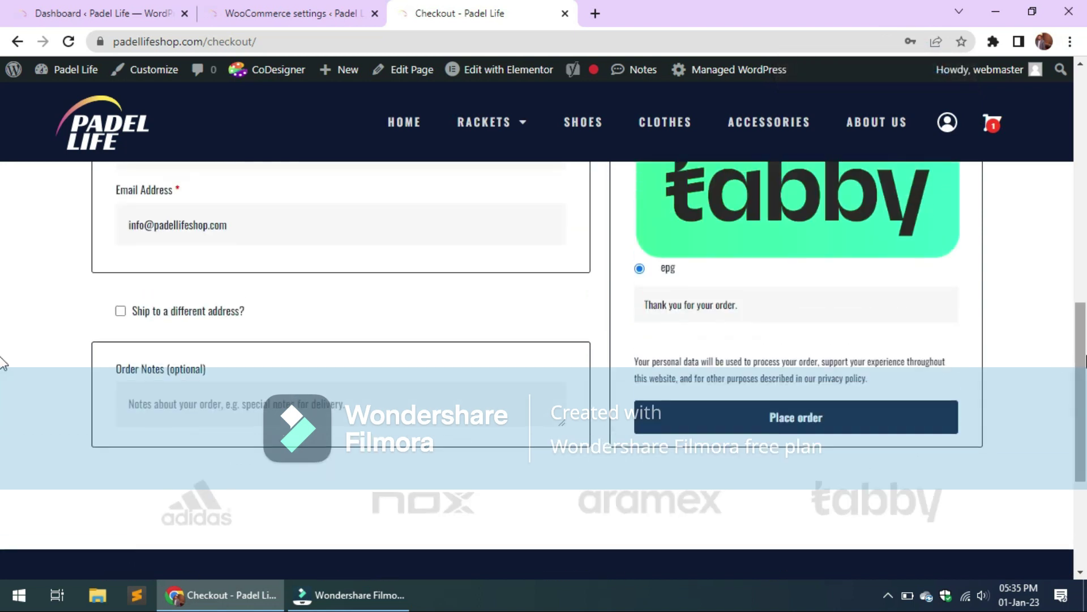
{"action": "left_click", "coordinate": [841, 413]}
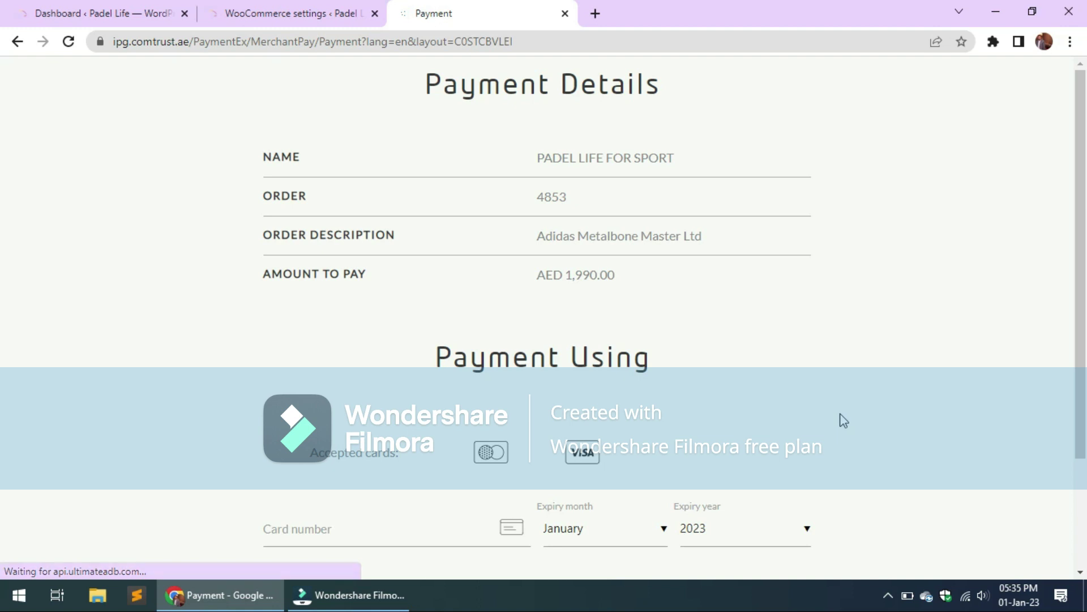
Review the order details and card fields on the gateway's payment page, and return to the WooCommerce settings tab
{"action": "scroll", "coordinate": [844, 420], "scroll_direction": "down", "scroll_amount": 3}
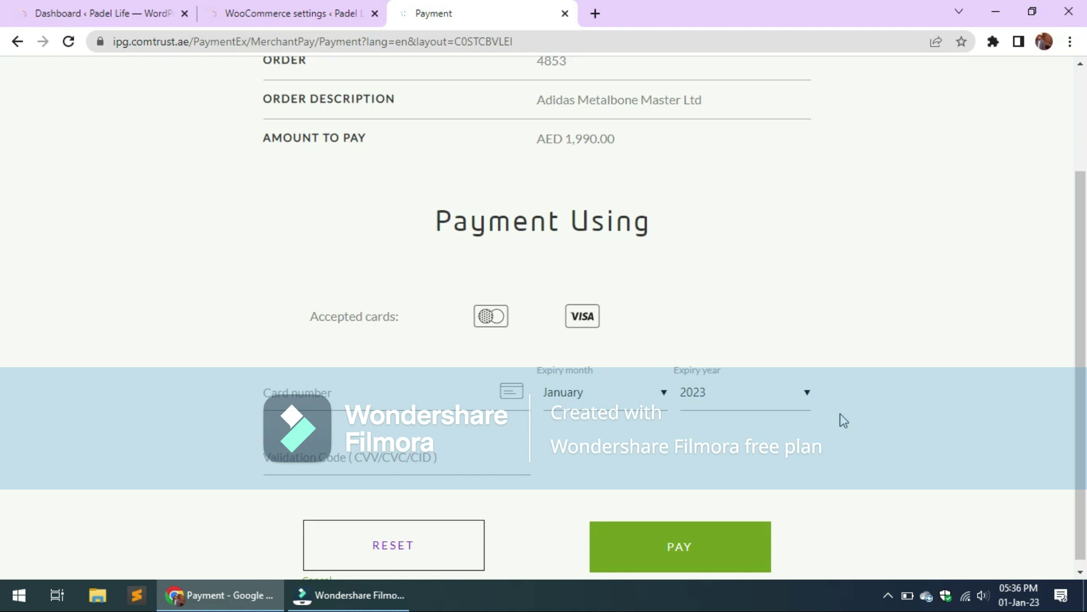
{"action": "scroll", "coordinate": [844, 420], "scroll_direction": "up", "scroll_amount": 3}
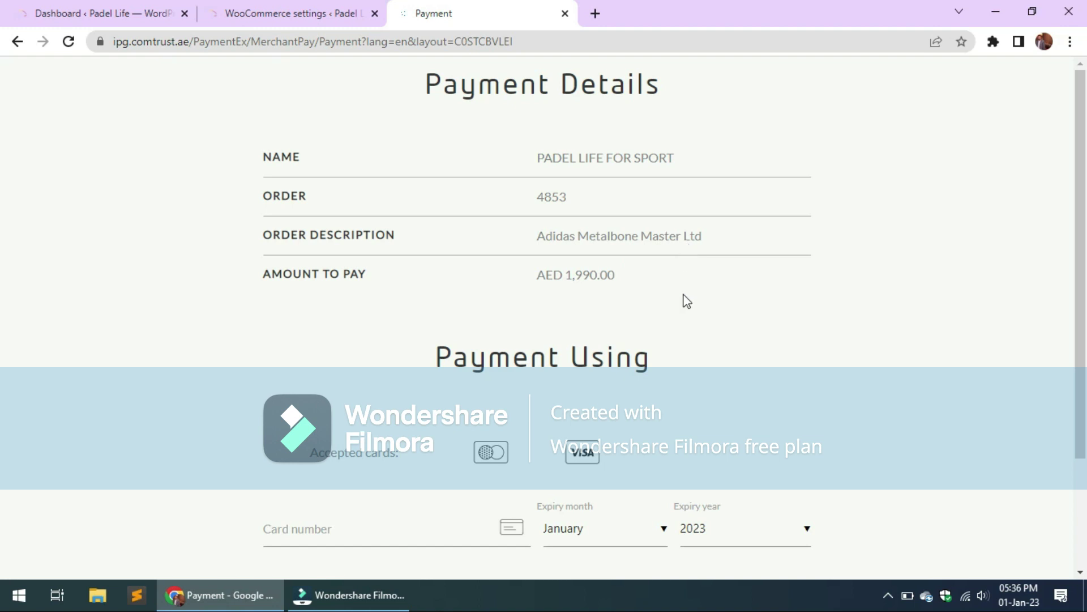
{"action": "scroll", "coordinate": [679, 298], "scroll_direction": "down", "scroll_amount": 3}
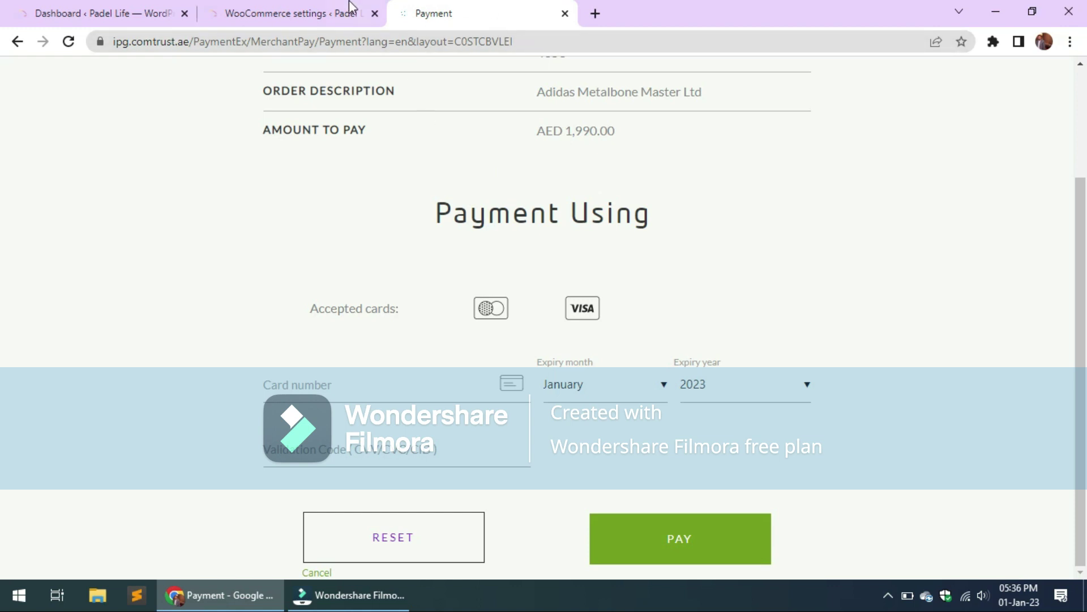
{"action": "left_click", "coordinate": [334, 7]}
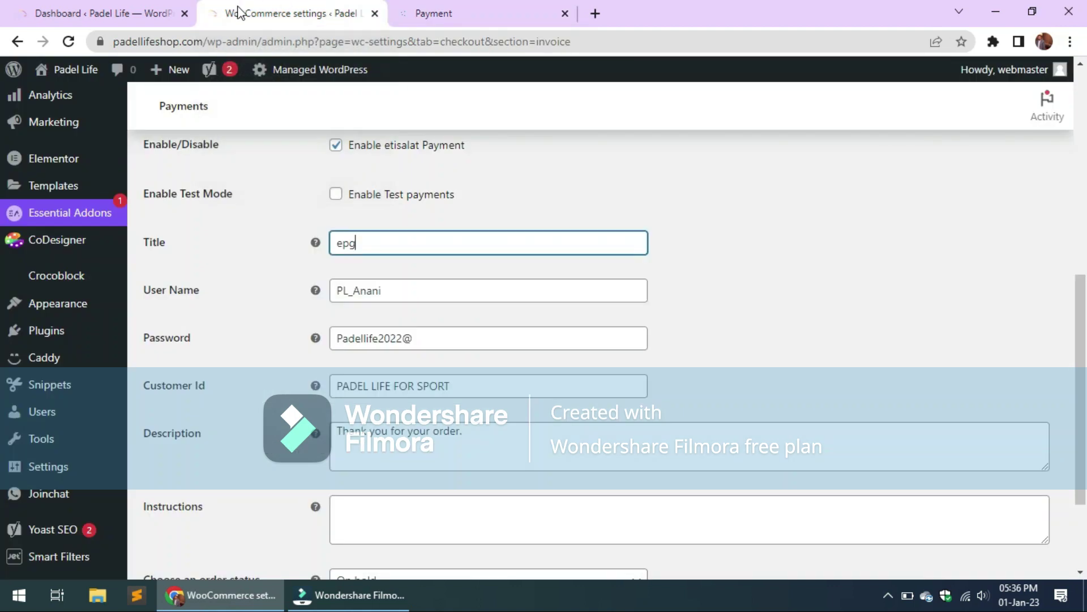
Close the gateway's payment page and open the WooCommerce orders list
{"action": "left_click", "coordinate": [566, 13]}
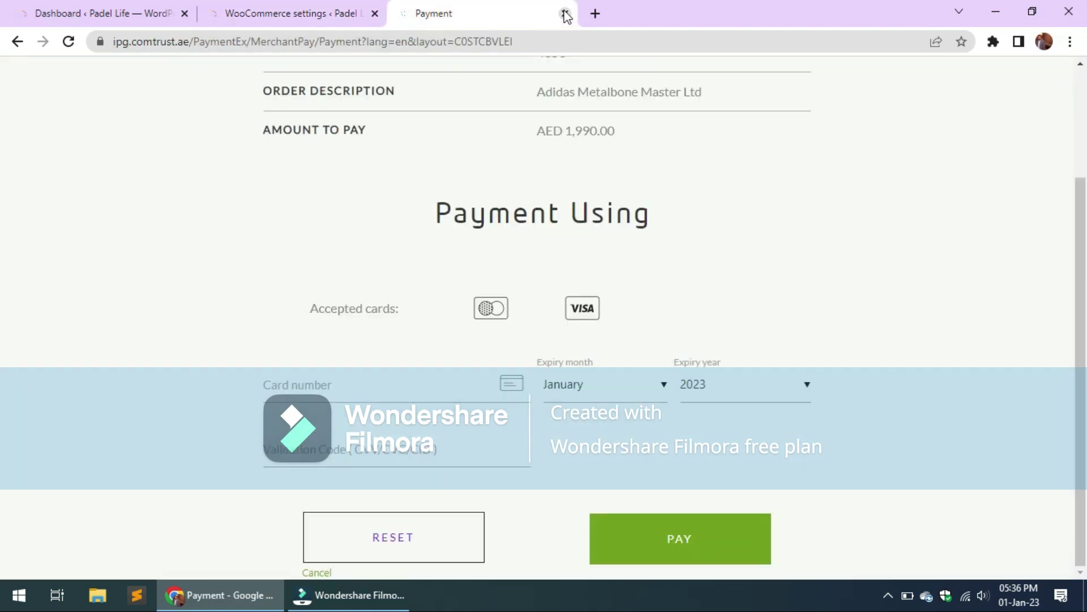
{"action": "left_click", "coordinate": [566, 12]}
{"action": "scroll", "coordinate": [102, 277], "scroll_direction": "up", "scroll_amount": 8}
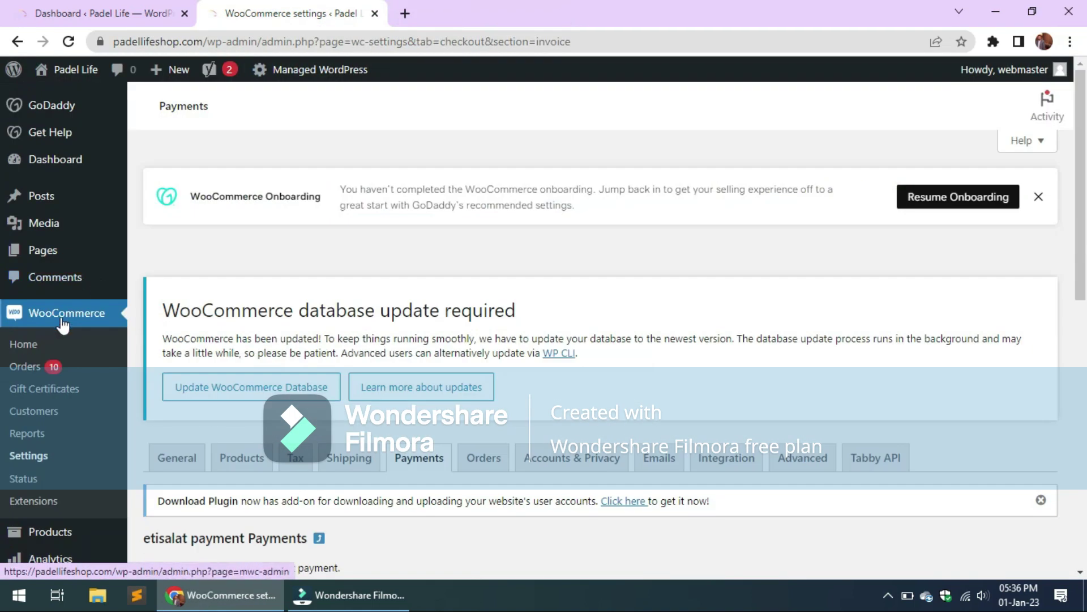
{"action": "left_click", "coordinate": [41, 367]}
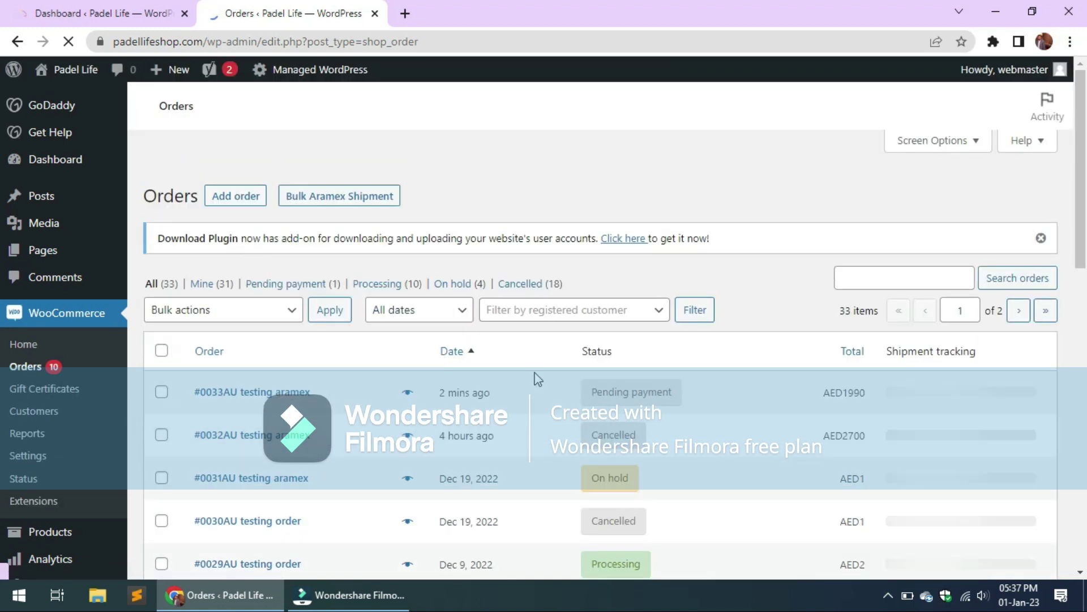
Open the newest order in the orders list and select the value of its order_t_id custom field
{"action": "scroll", "coordinate": [537, 459], "scroll_direction": "down", "scroll_amount": 15}
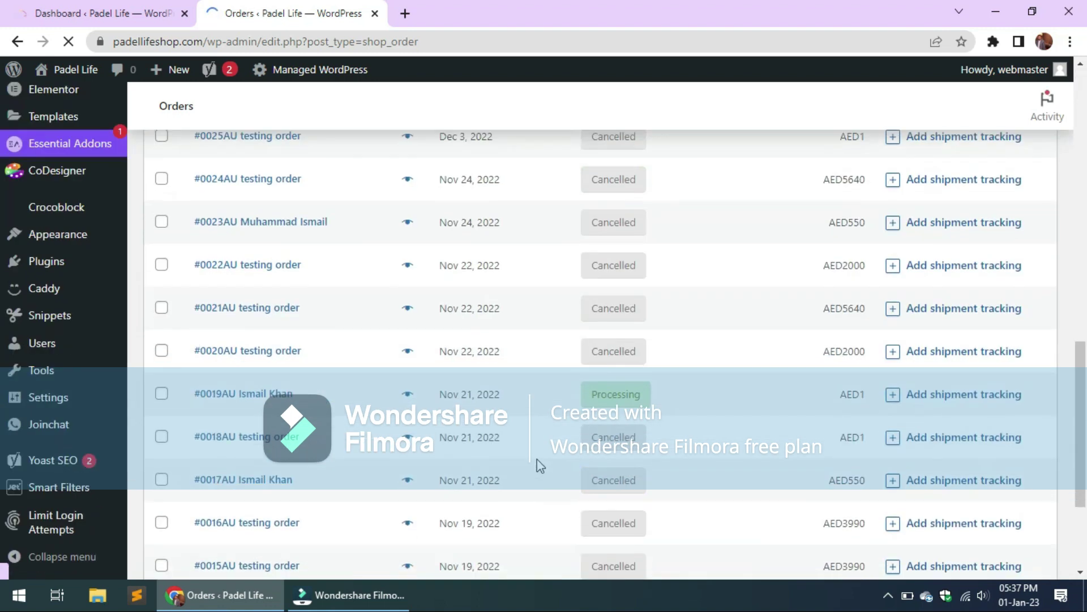
{"action": "scroll", "coordinate": [537, 459], "scroll_direction": "up", "scroll_amount": 10}
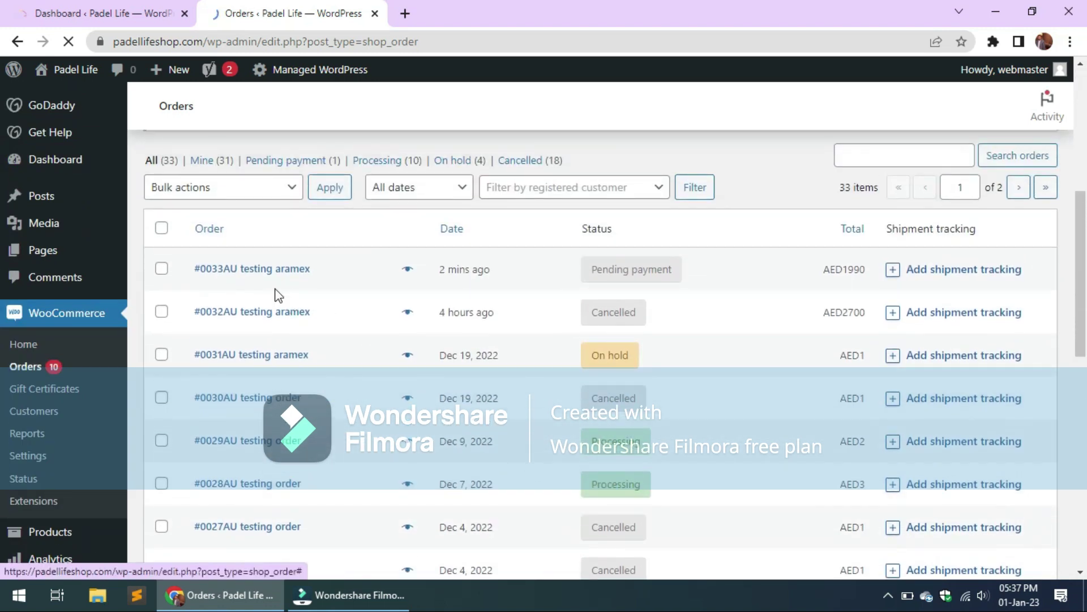
{"action": "left_click", "coordinate": [248, 272]}
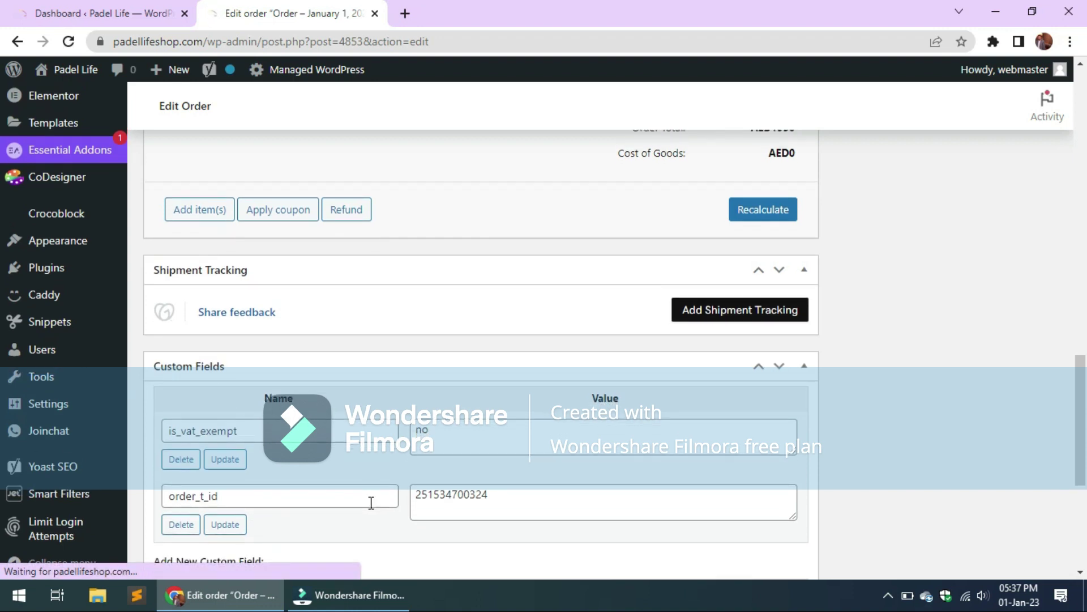
{"action": "double_click", "coordinate": [475, 496]}
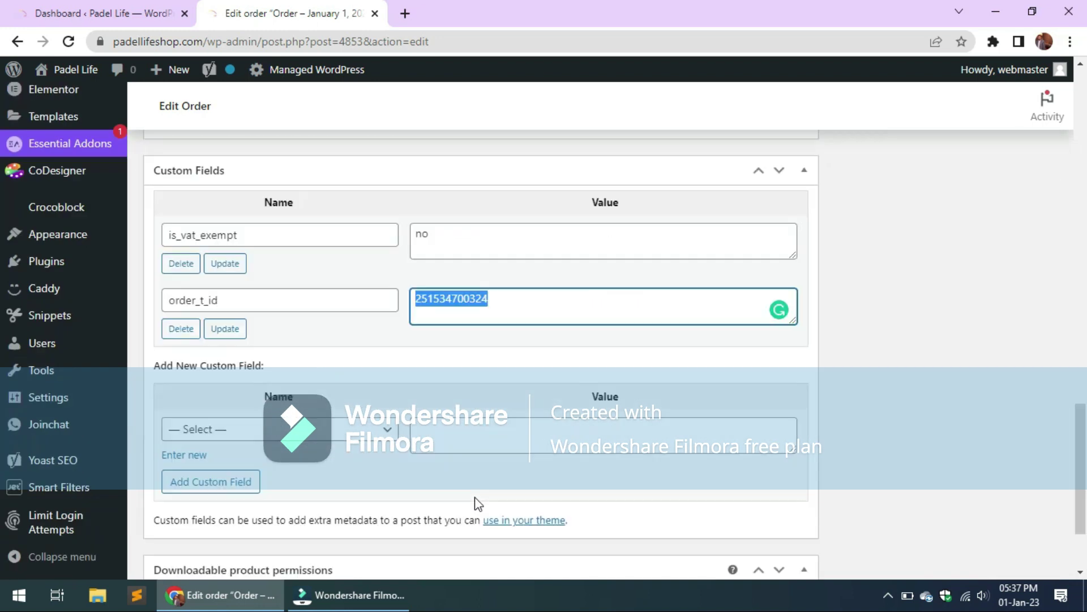
Review the order's payment method, status, billing details, items and notes, and return to its custom fields
{"action": "scroll", "coordinate": [476, 498], "scroll_direction": "up", "scroll_amount": 5}
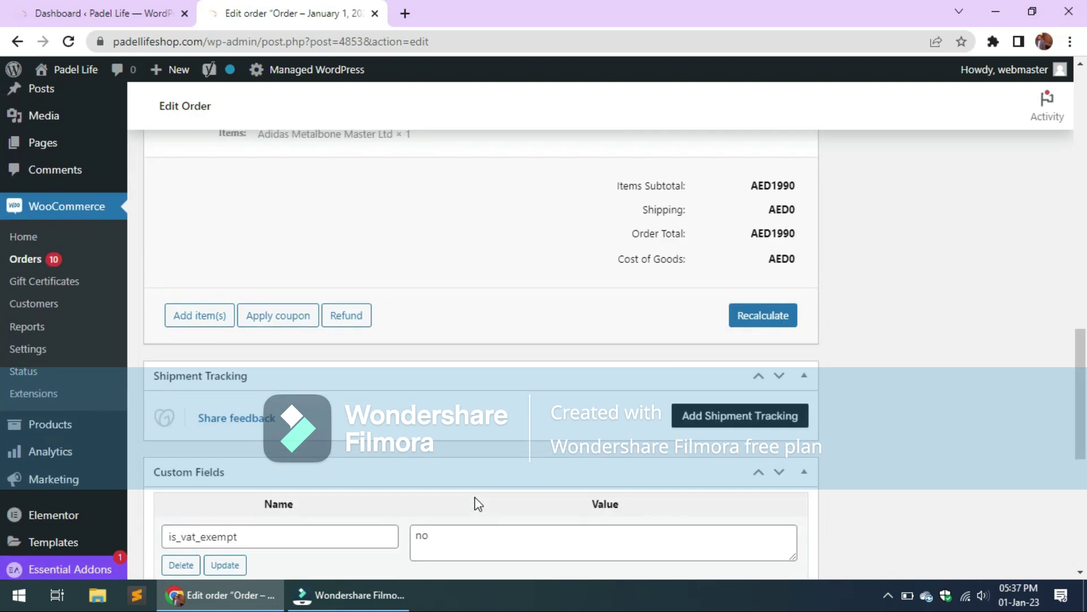
{"action": "scroll", "coordinate": [475, 497], "scroll_direction": "up", "scroll_amount": 6}
{"action": "scroll", "coordinate": [475, 503], "scroll_direction": "up", "scroll_amount": 5}
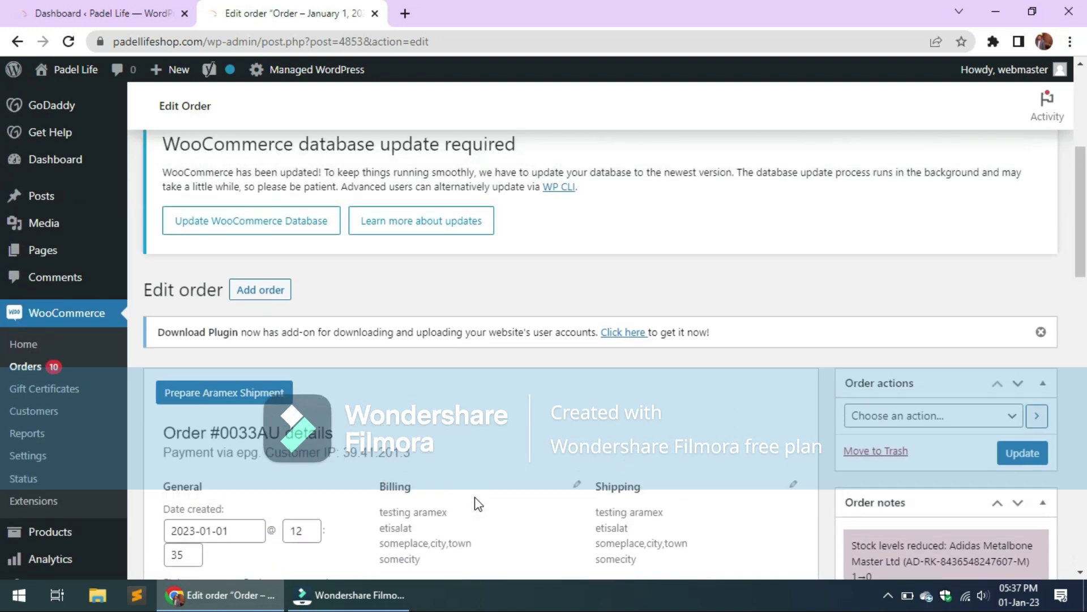
{"action": "scroll", "coordinate": [729, 450], "scroll_direction": "down", "scroll_amount": 2}
{"action": "scroll", "coordinate": [729, 449], "scroll_direction": "down", "scroll_amount": 5}
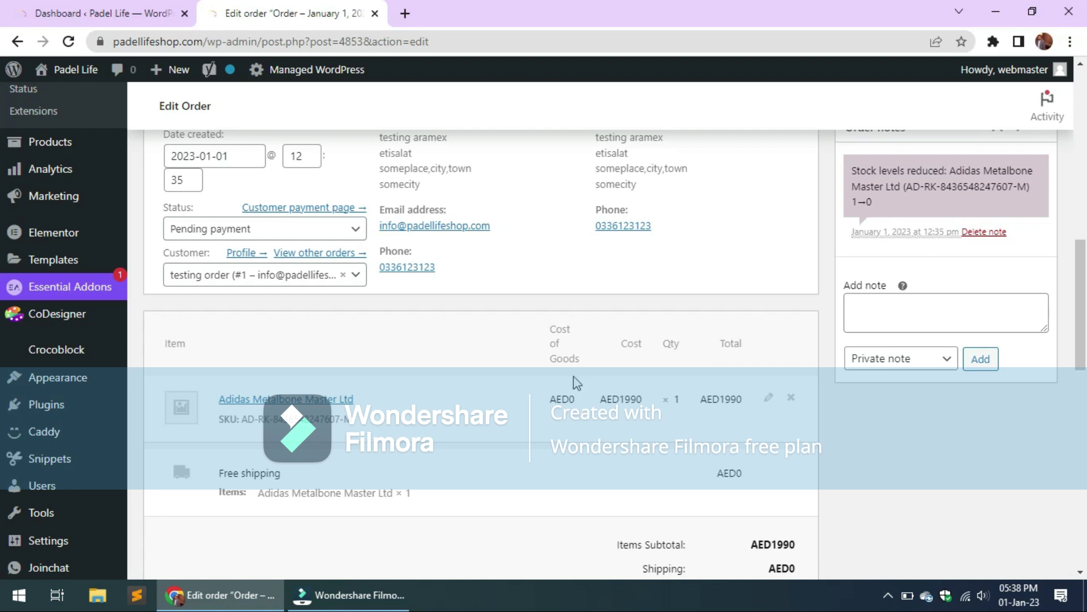
{"action": "scroll", "coordinate": [575, 382], "scroll_direction": "down", "scroll_amount": 10}
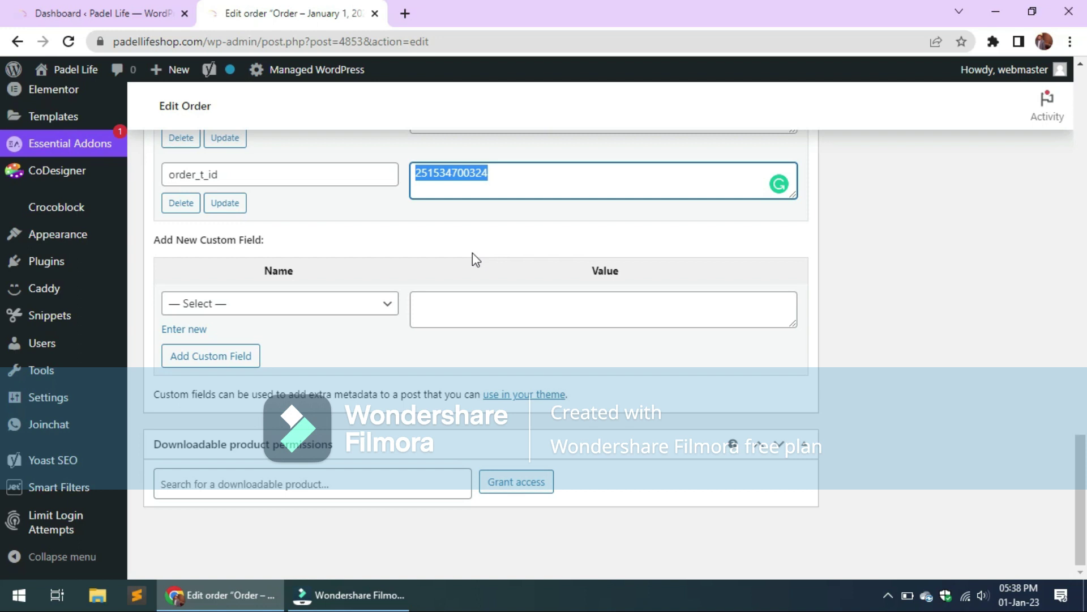
{"action": "scroll", "coordinate": [473, 253], "scroll_direction": "up", "scroll_amount": 4}
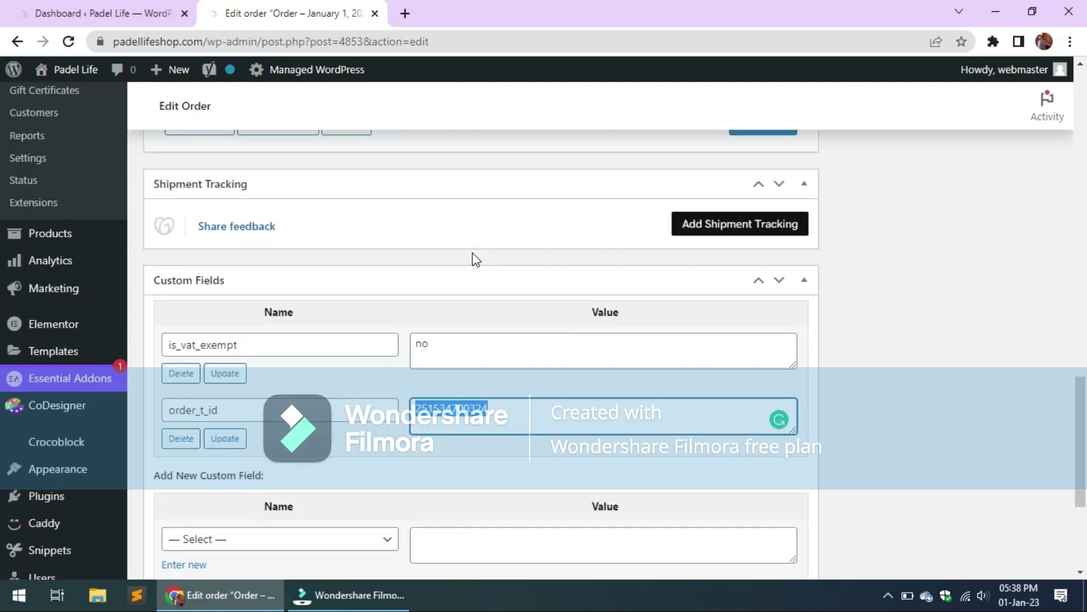